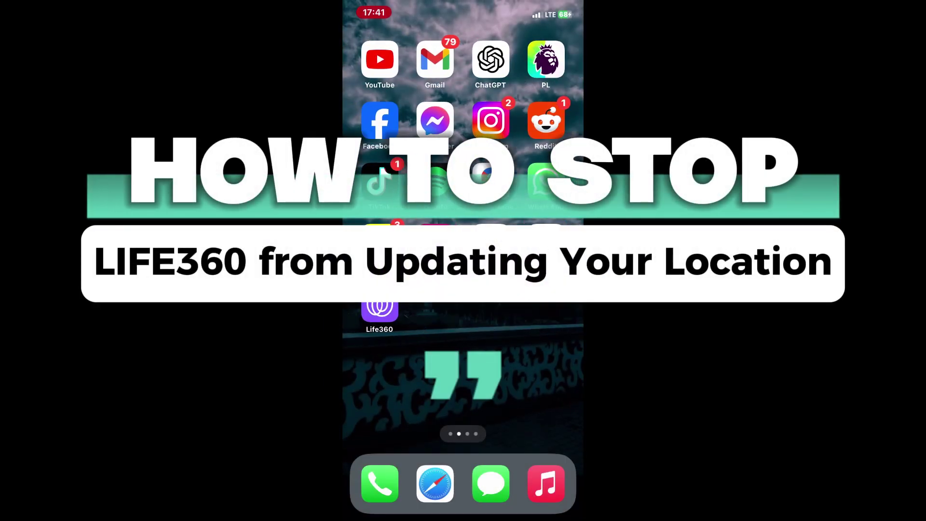
Open Life360 from its Home Screen icon, reaching the welcome screen with the Background App Refresh notice.
{"action": "left_click", "coordinate": [379, 310]}
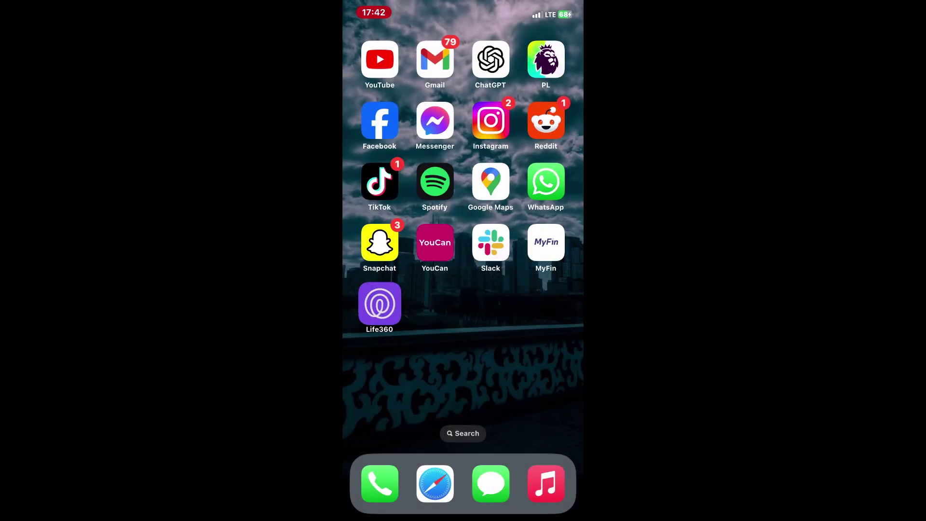
{"action": "left_click", "coordinate": [379, 304]}
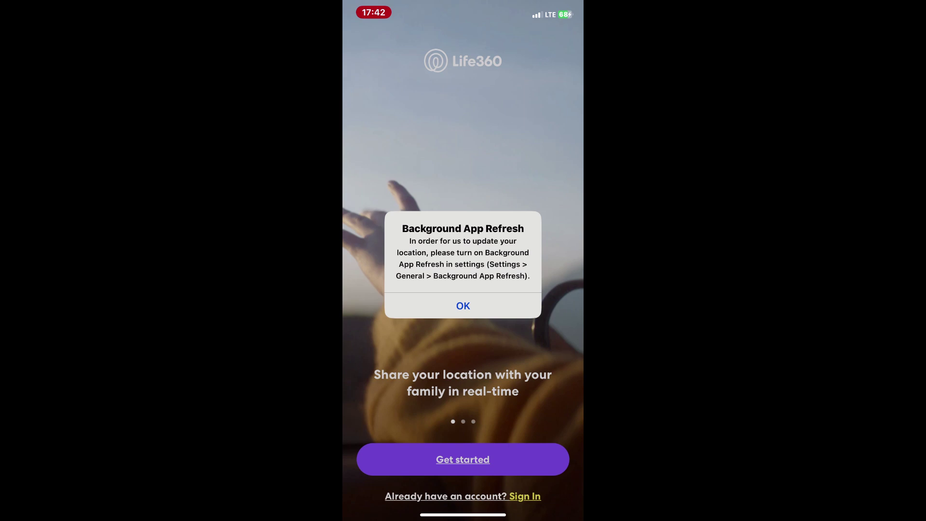
Pull Control Center over Life360 and toggle Airplane Mode on and off twice, ending Off.
{"action": "left_click_drag", "start_coordinate": [557, 9], "coordinate": [550, 232]}
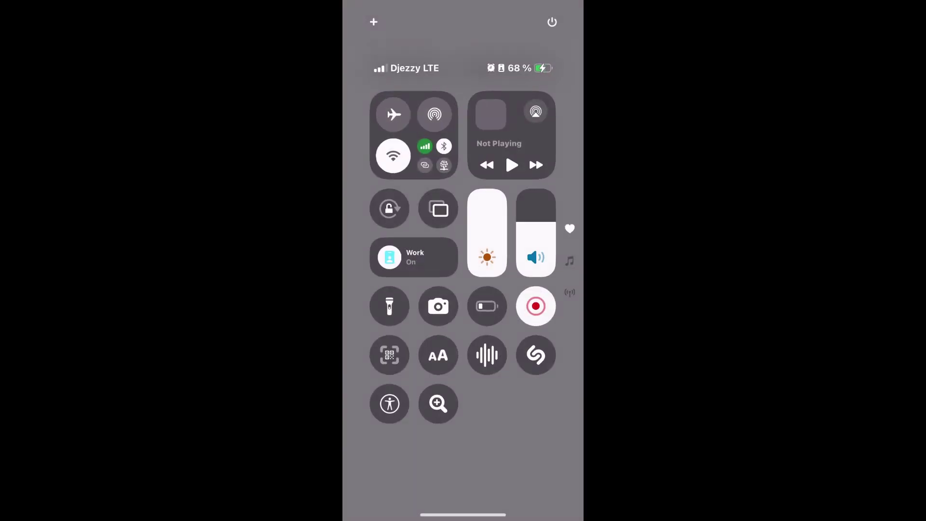
{"action": "left_click", "coordinate": [393, 156]}
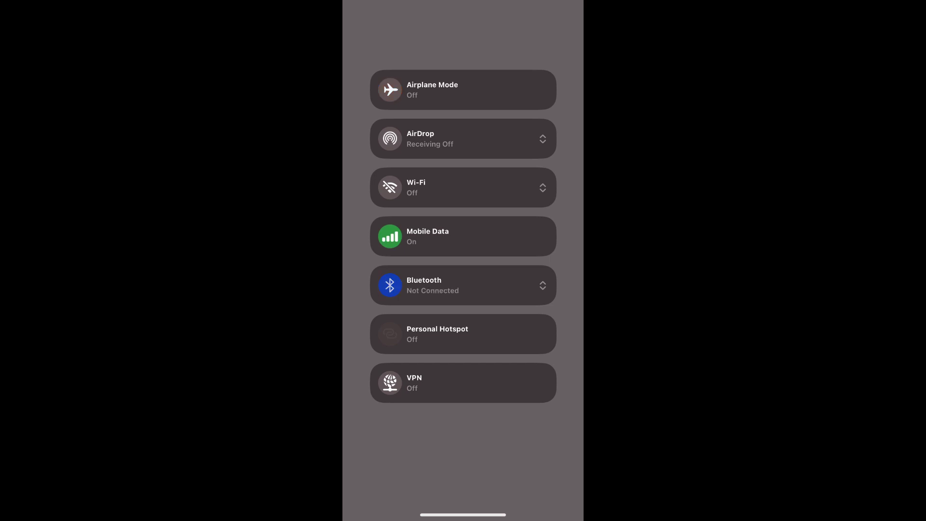
{"action": "left_click", "coordinate": [463, 89]}
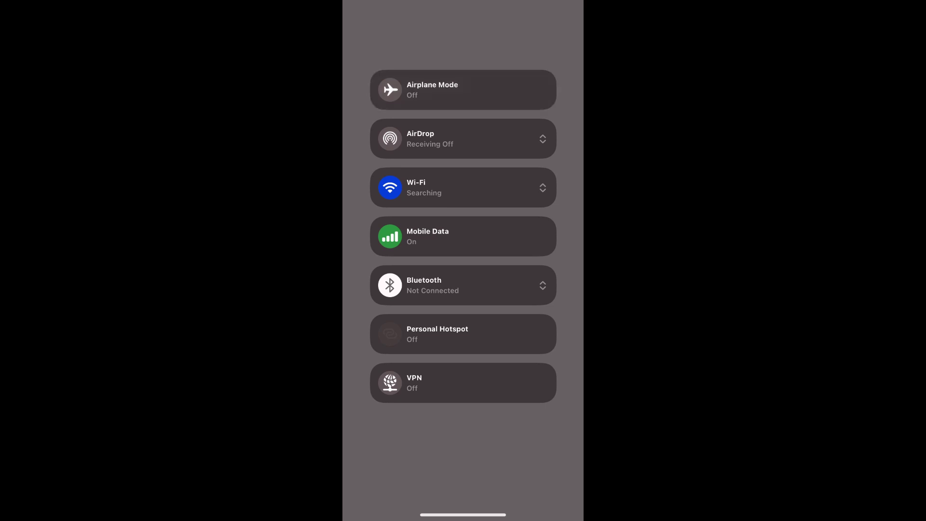
{"action": "left_click", "coordinate": [464, 90]}
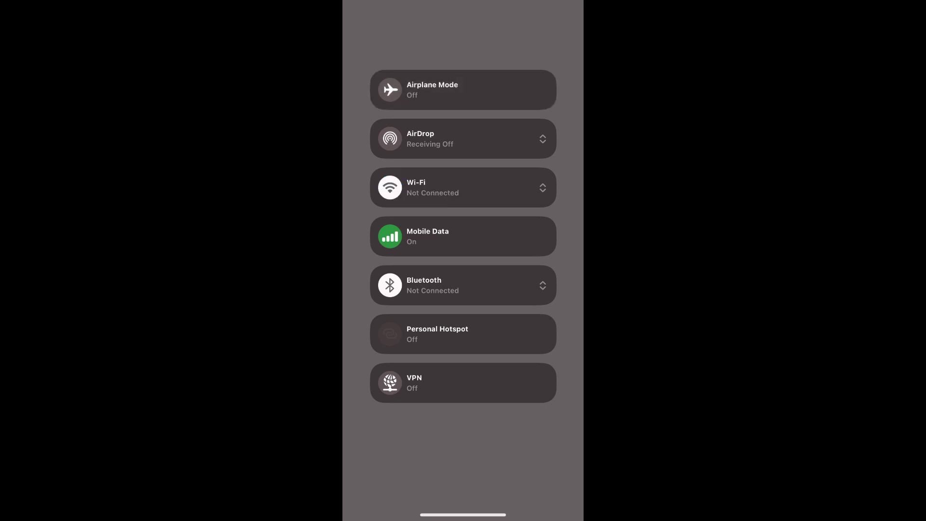
{"action": "left_click", "coordinate": [464, 89]}
{"action": "left_click", "coordinate": [463, 90]}
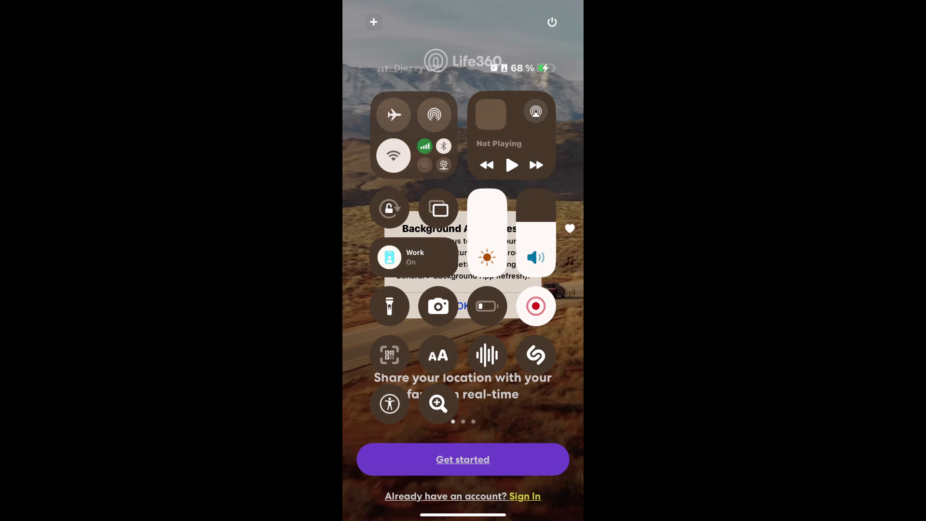
Dismiss Control Center, reopen and close Life360, then go to the first Home Screen page.
{"action": "left_click_drag", "start_coordinate": [463, 516], "coordinate": [464, 303]}
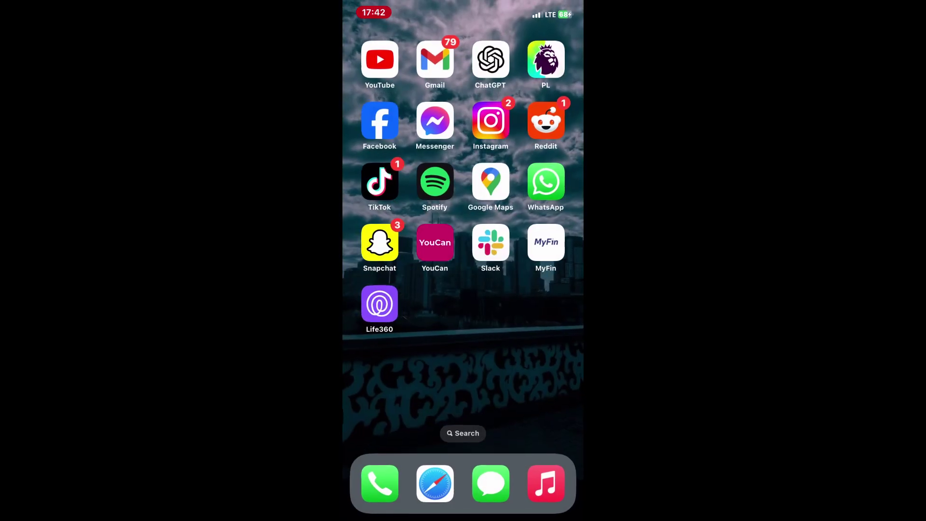
{"action": "left_click", "coordinate": [380, 305]}
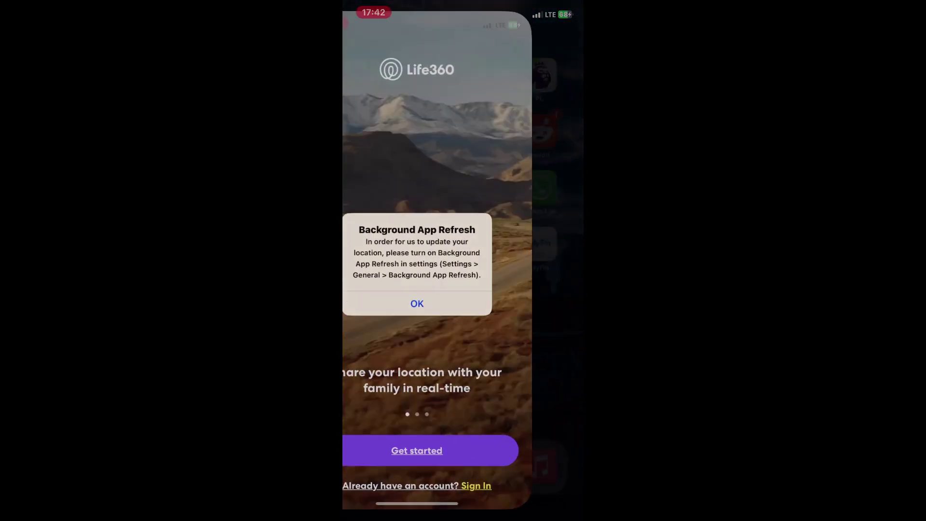
{"action": "left_click_drag", "start_coordinate": [463, 516], "coordinate": [464, 304]}
{"action": "left_click_drag", "start_coordinate": [405, 290], "coordinate": [550, 290]}
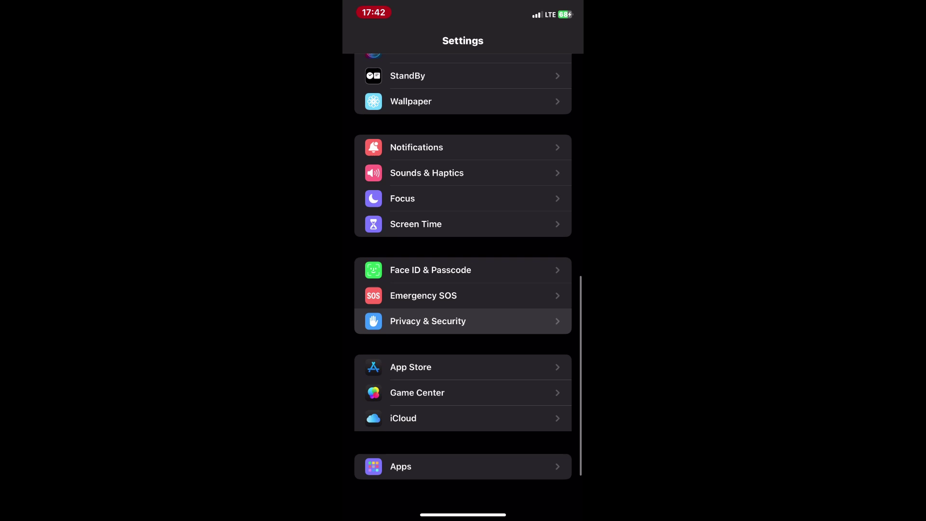
Check per-app access under Privacy & Security > Location Services, then go back to Privacy & Security.
{"action": "left_click_drag", "start_coordinate": [463, 321], "coordinate": [463, 307]}
{"action": "left_click", "coordinate": [427, 308]}
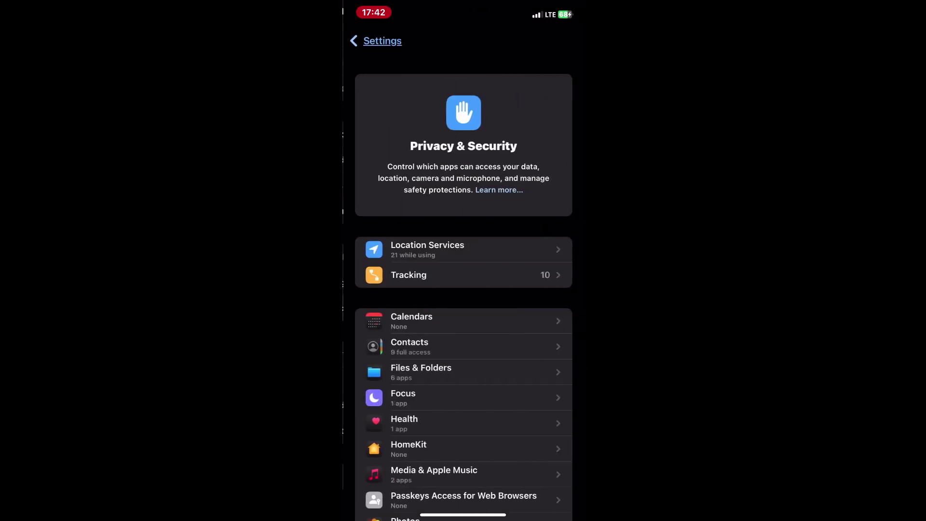
{"action": "left_click", "coordinate": [427, 249]}
{"action": "scroll", "coordinate": [464, 289], "scroll_direction": "down", "scroll_amount": 5}
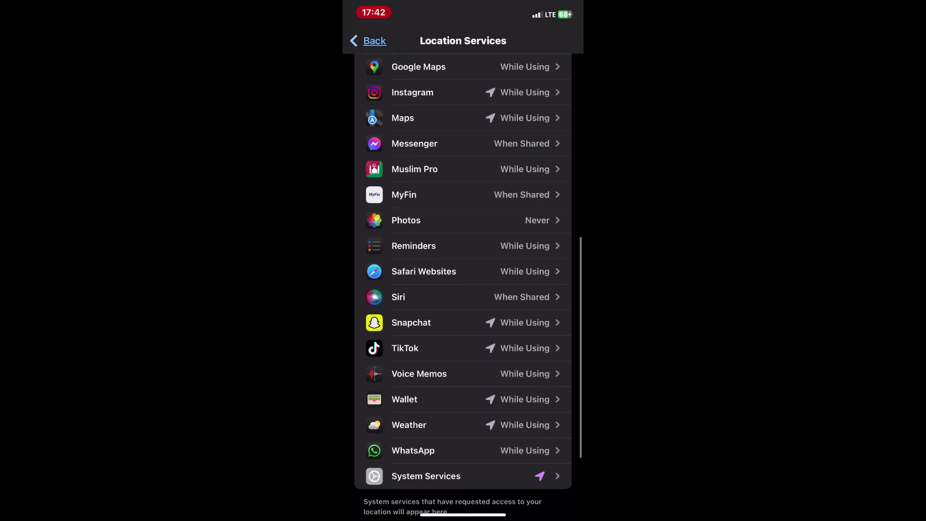
{"action": "scroll", "coordinate": [464, 290], "scroll_direction": "up", "scroll_amount": 5}
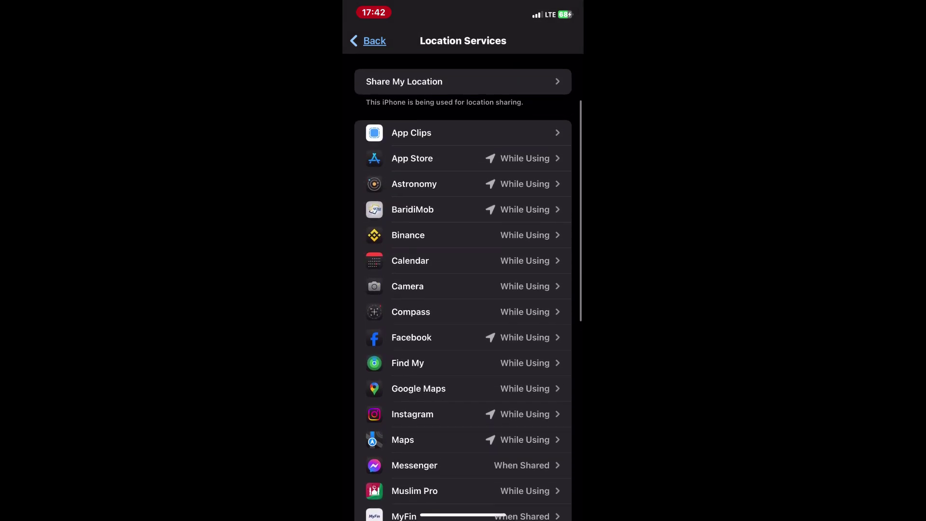
{"action": "scroll", "coordinate": [463, 289], "scroll_direction": "down", "scroll_amount": 10}
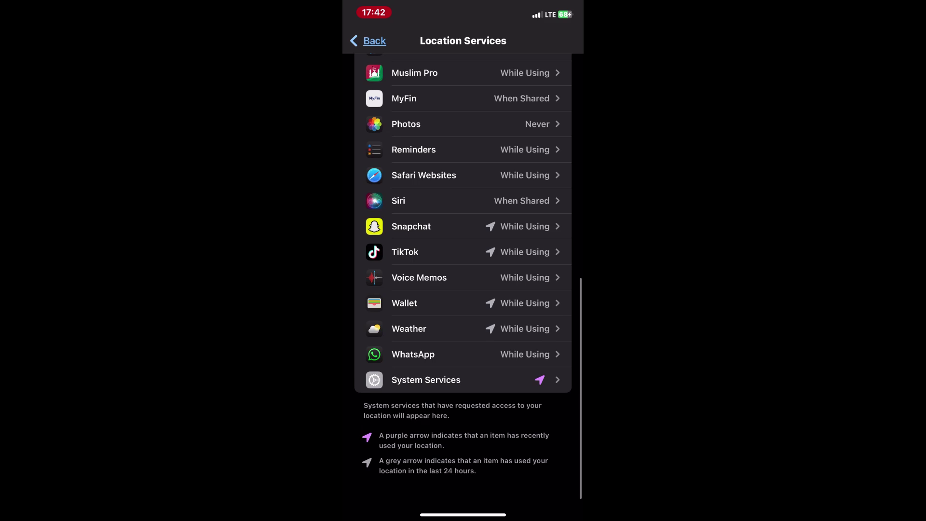
{"action": "scroll", "coordinate": [463, 289], "scroll_direction": "up", "scroll_amount": 10}
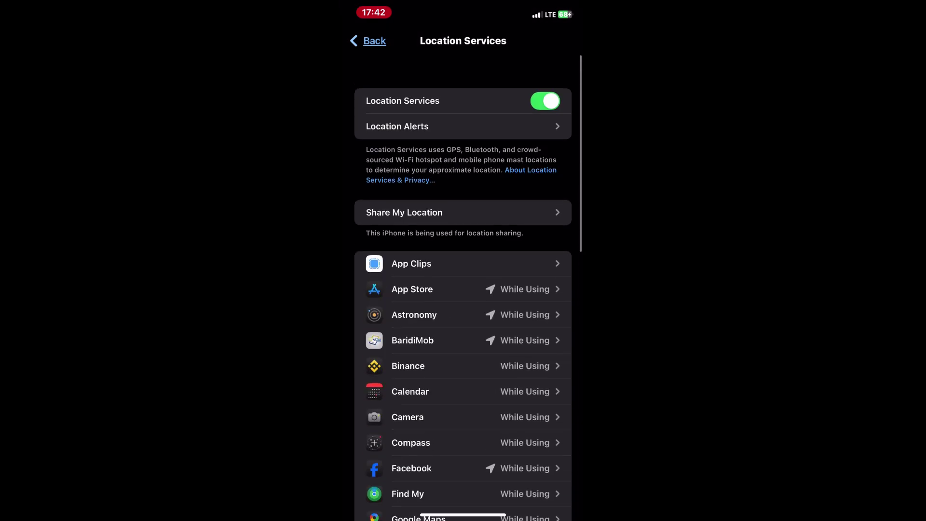
{"action": "left_click_drag", "start_coordinate": [347, 289], "coordinate": [441, 289]}
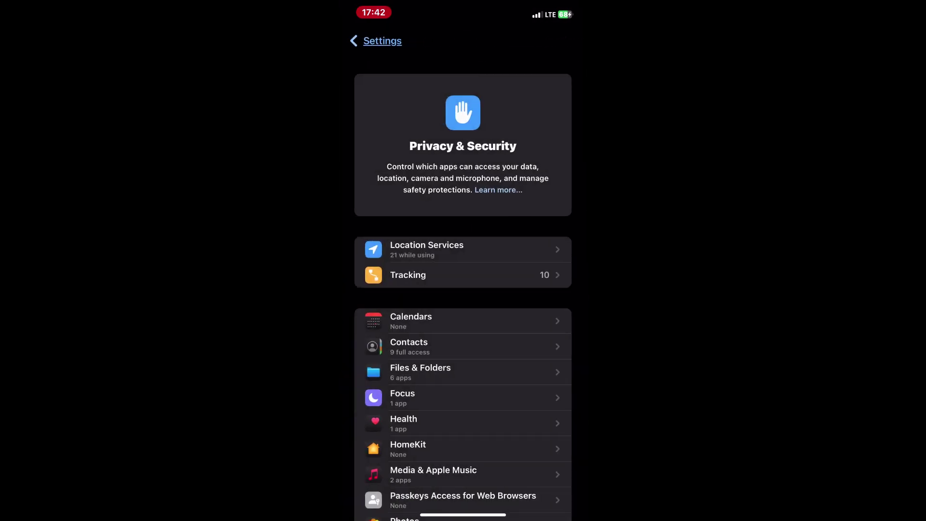
Return Settings to its main list, switch to Life360 and dismiss the Background App Refresh alert.
{"action": "left_click_drag", "start_coordinate": [347, 290], "coordinate": [463, 290]}
{"action": "left_click_drag", "start_coordinate": [463, 514], "coordinate": [464, 434]}
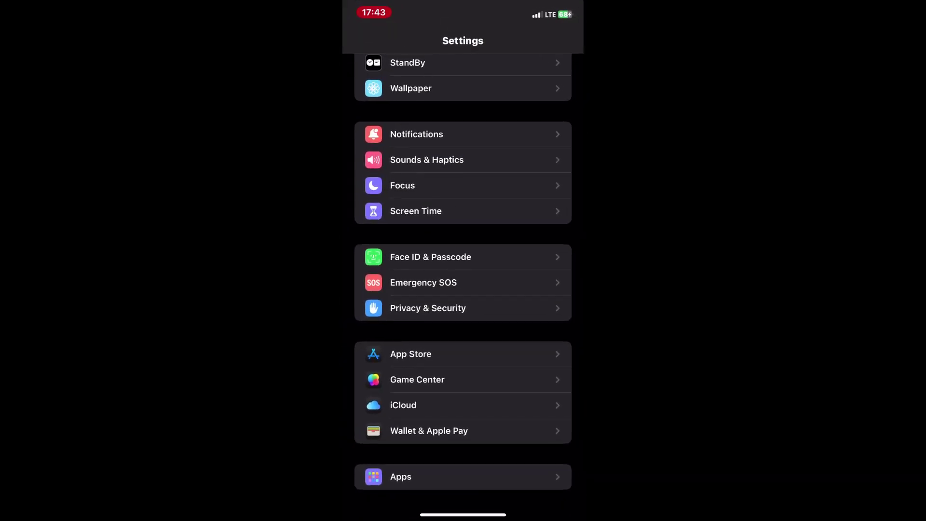
{"action": "left_click_drag", "start_coordinate": [406, 514], "coordinate": [550, 514]}
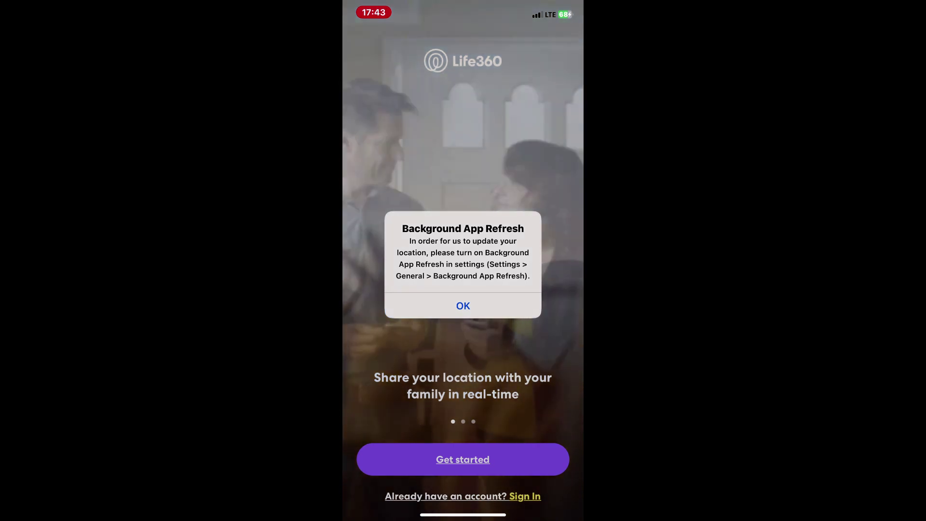
{"action": "left_click", "coordinate": [463, 306]}
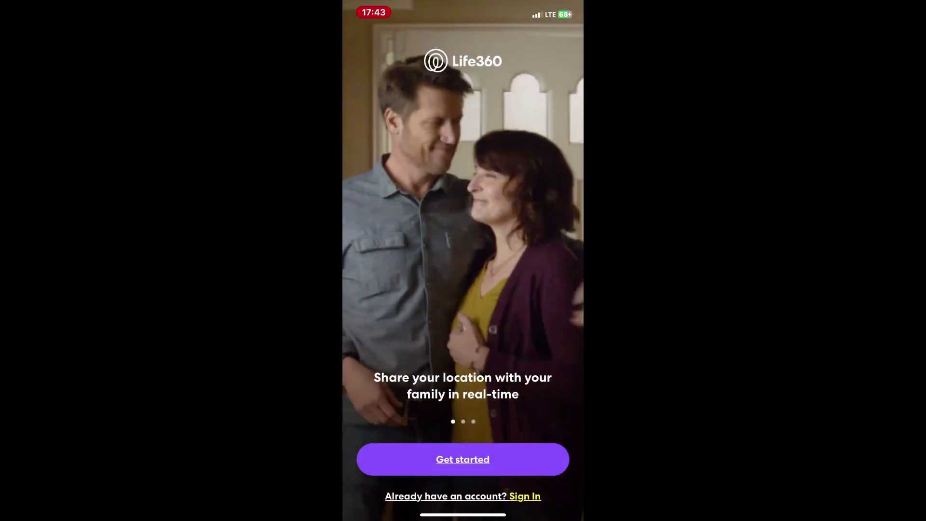
{"action": "left_click_drag", "start_coordinate": [550, 515], "coordinate": [405, 515]}
{"action": "scroll", "coordinate": [463, 289], "scroll_direction": "up", "scroll_amount": 5}
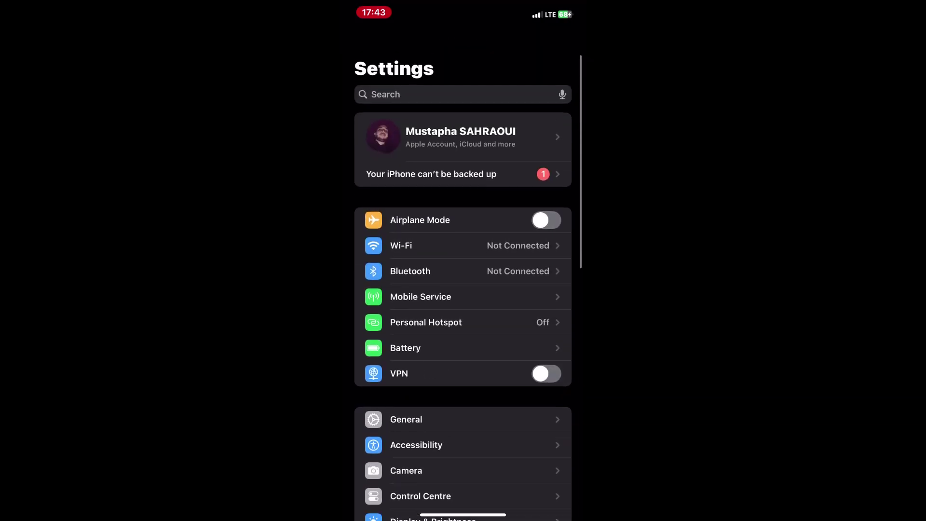
Go to General > Background App Refresh to reach the per-app list.
{"action": "left_click", "coordinate": [434, 419]}
{"action": "scroll", "coordinate": [463, 290], "scroll_direction": "down", "scroll_amount": 2}
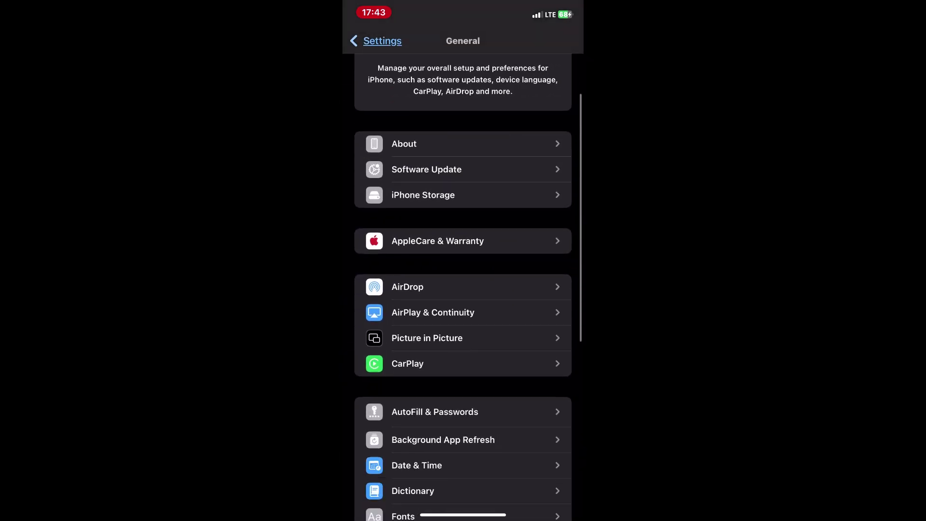
{"action": "scroll", "coordinate": [464, 290], "scroll_direction": "down", "scroll_amount": 3}
{"action": "left_click", "coordinate": [444, 314]}
{"action": "scroll", "coordinate": [463, 290], "scroll_direction": "down", "scroll_amount": 2}
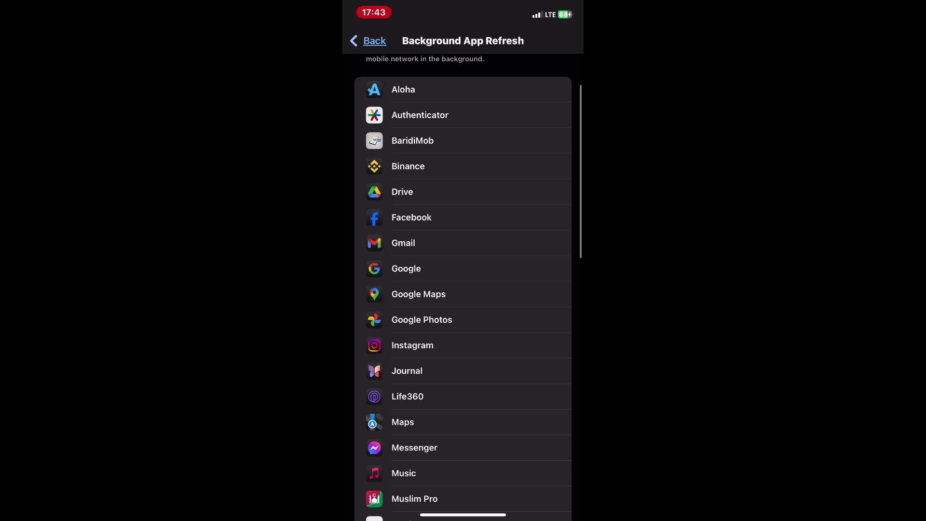
{"action": "scroll", "coordinate": [464, 290], "scroll_direction": "down", "scroll_amount": 5}
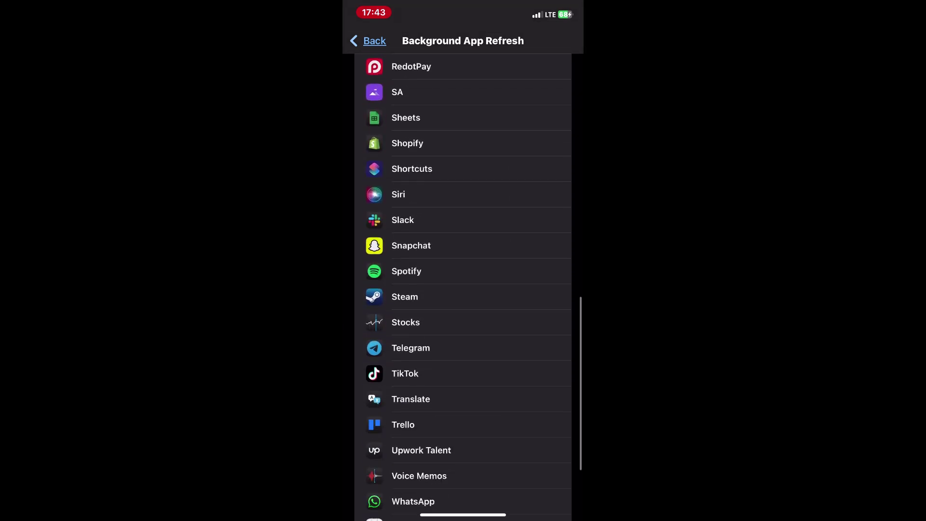
{"action": "scroll", "coordinate": [463, 290], "scroll_direction": "down", "scroll_amount": 2}
{"action": "scroll", "coordinate": [463, 290], "scroll_direction": "up", "scroll_amount": 5}
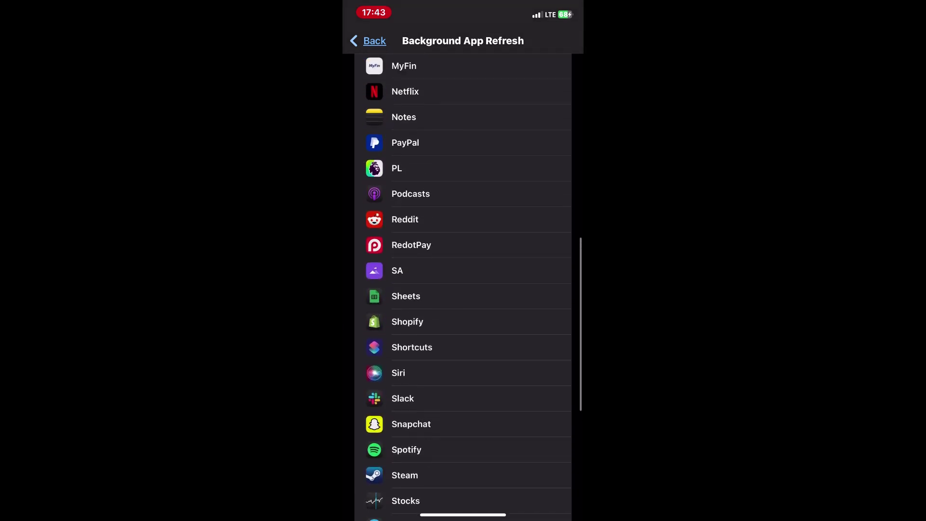